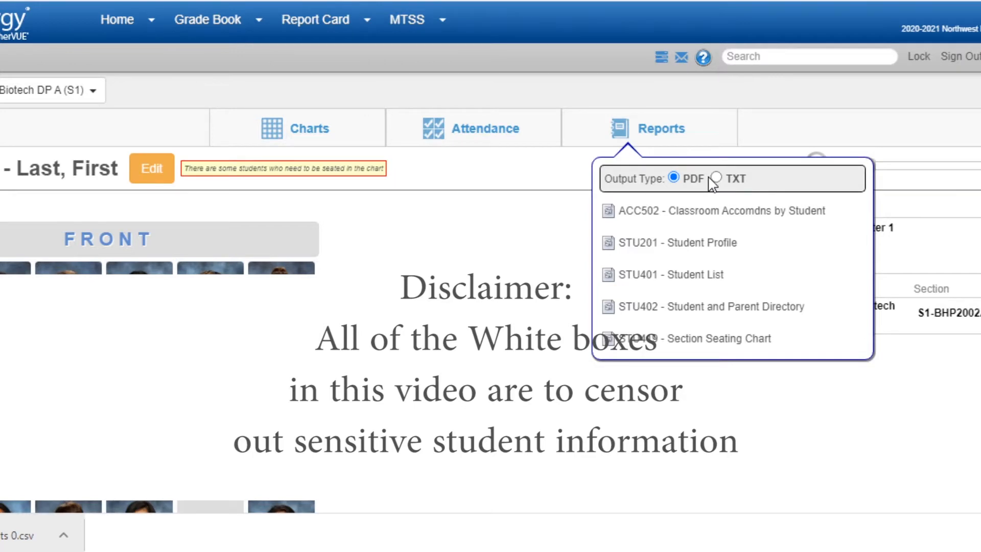
click(442, 239)
click(31, 91)
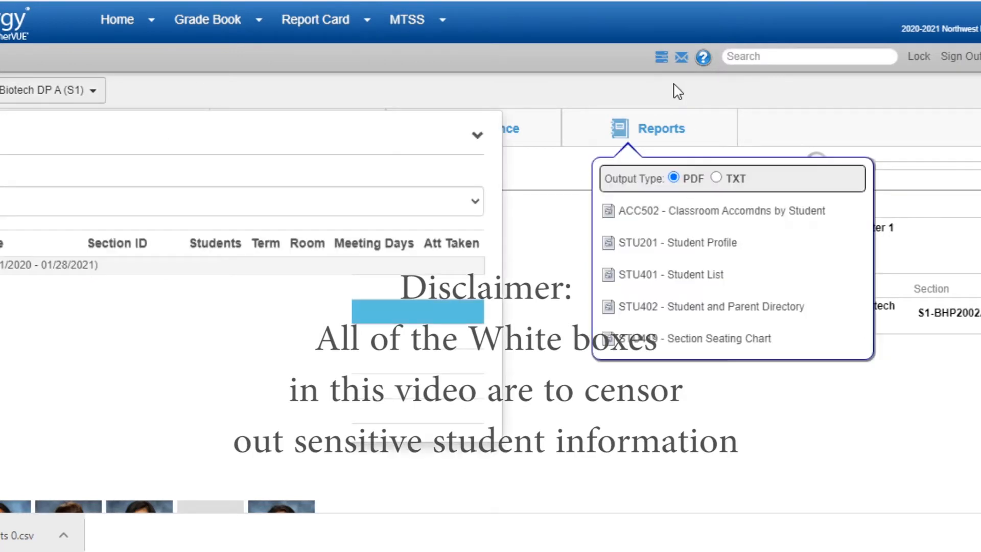
click(31, 91)
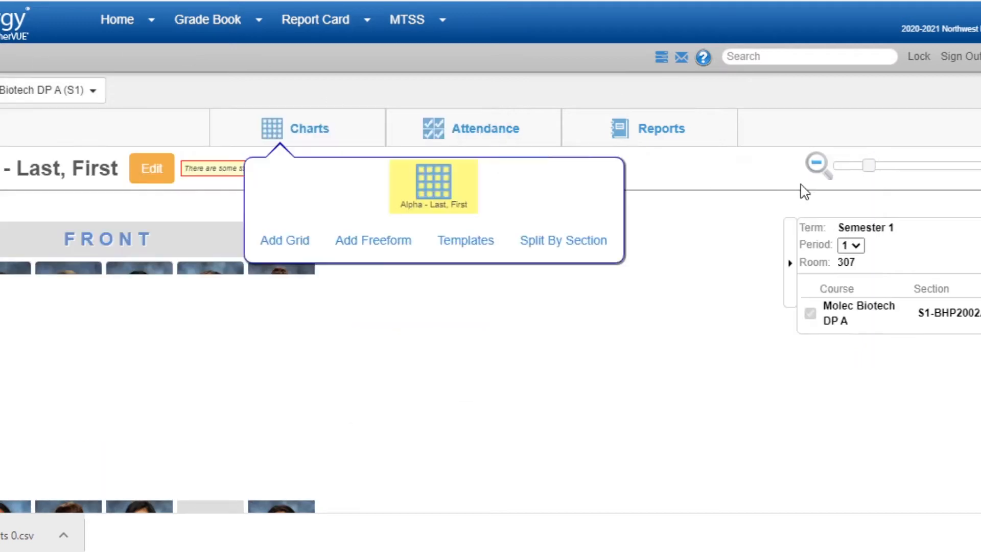
Step: Run the STU401 - Student List report for the Biotech class with TXT as the output type
mouse_move(653, 137)
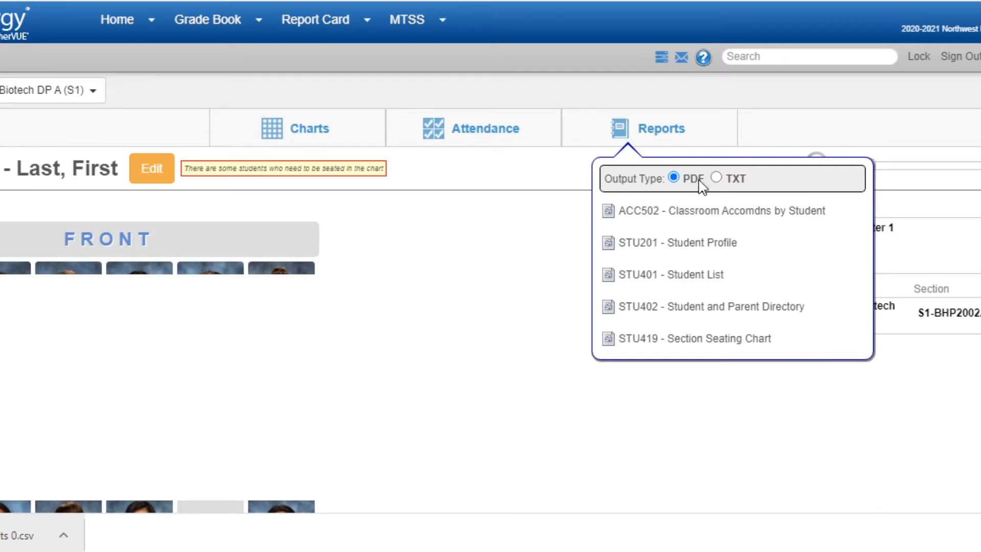
click(691, 280)
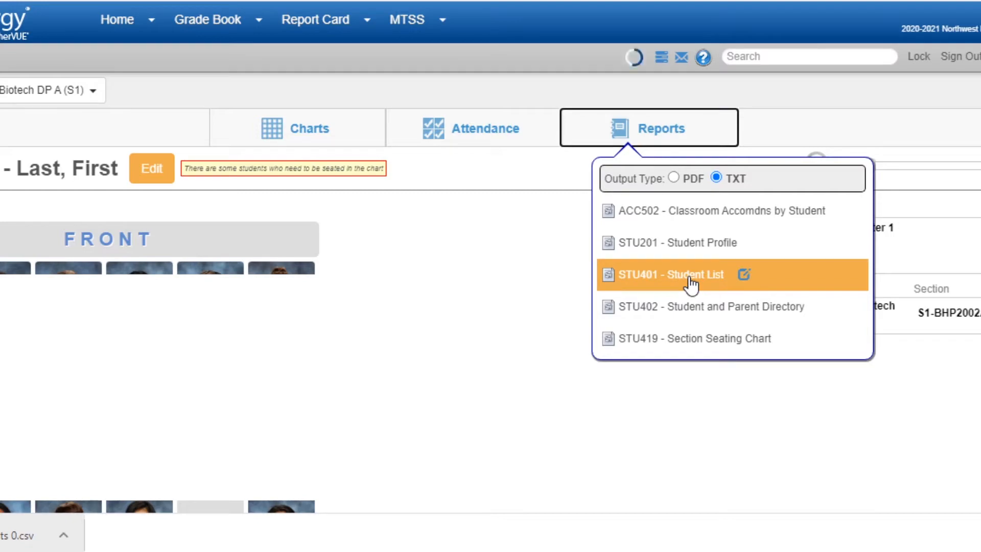
click(681, 274)
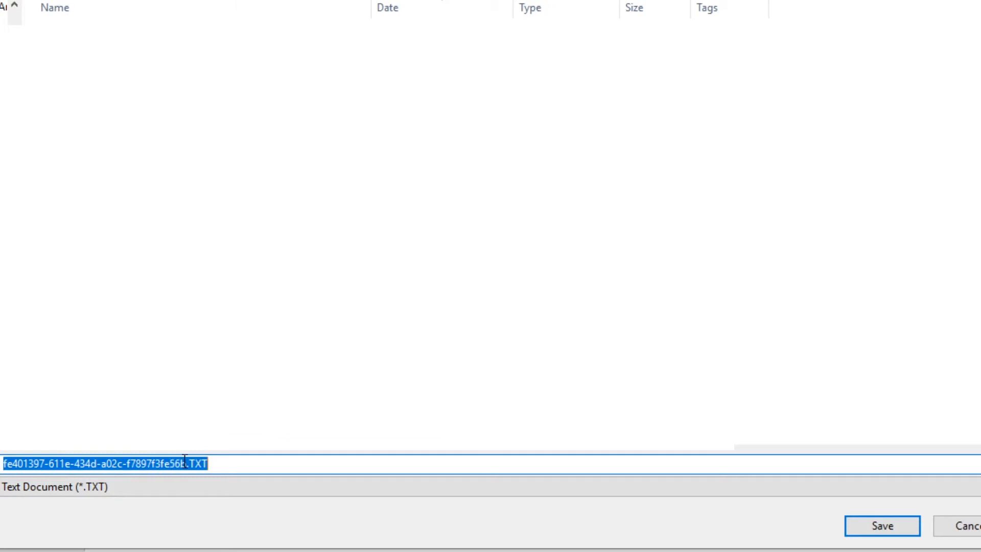
Step: Save the student list report as biotech ids.TXT in the text document format
click(186, 464)
key(shift+Home)
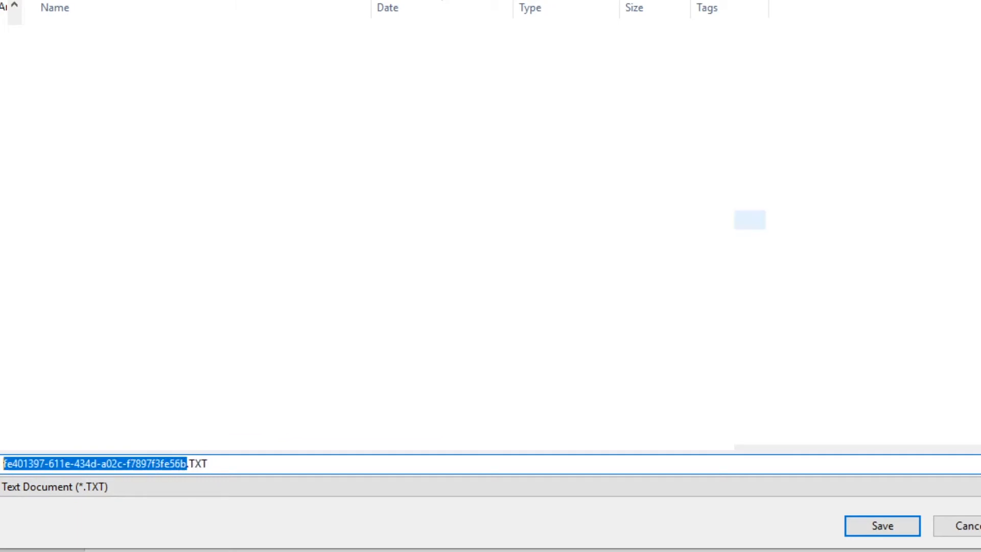
text(biotech ids)
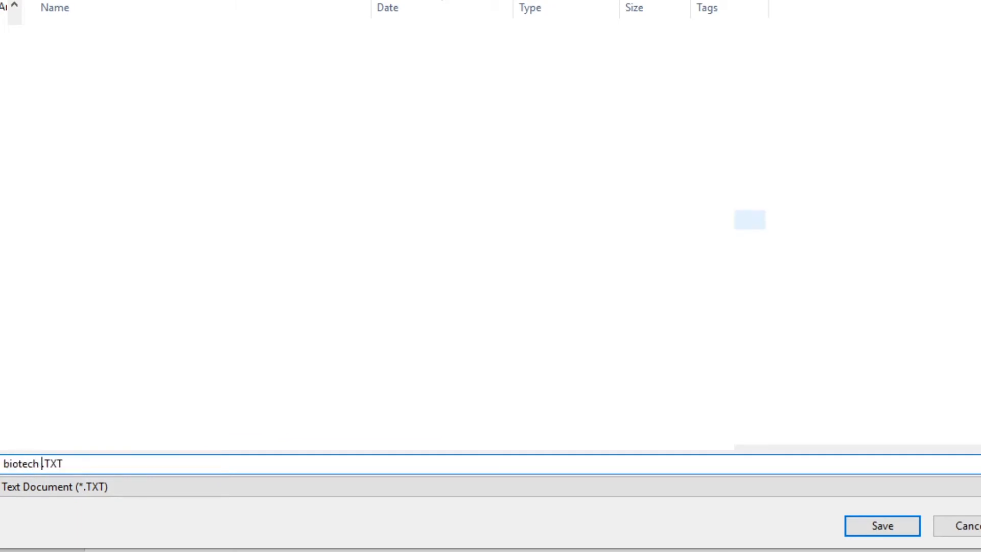
key(Return)
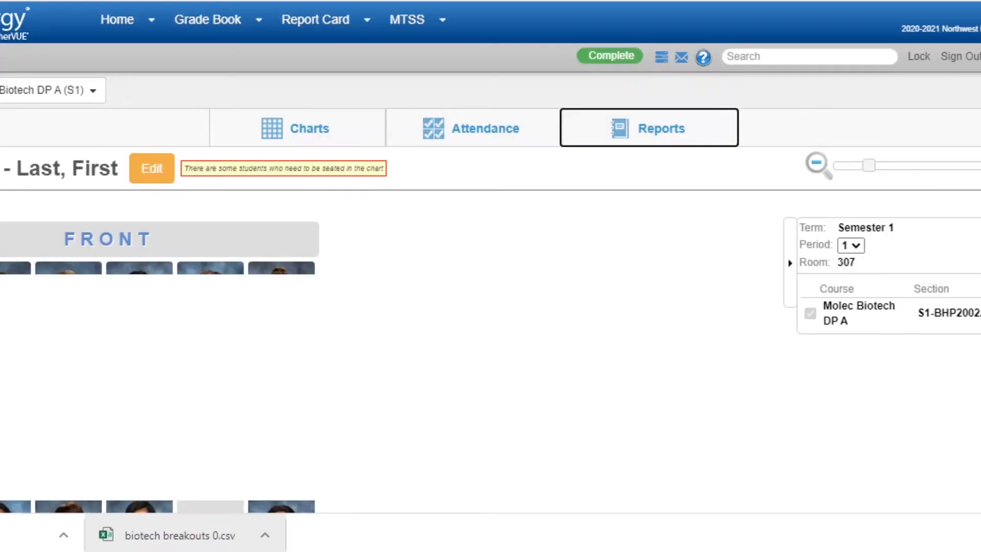
click(234, 133)
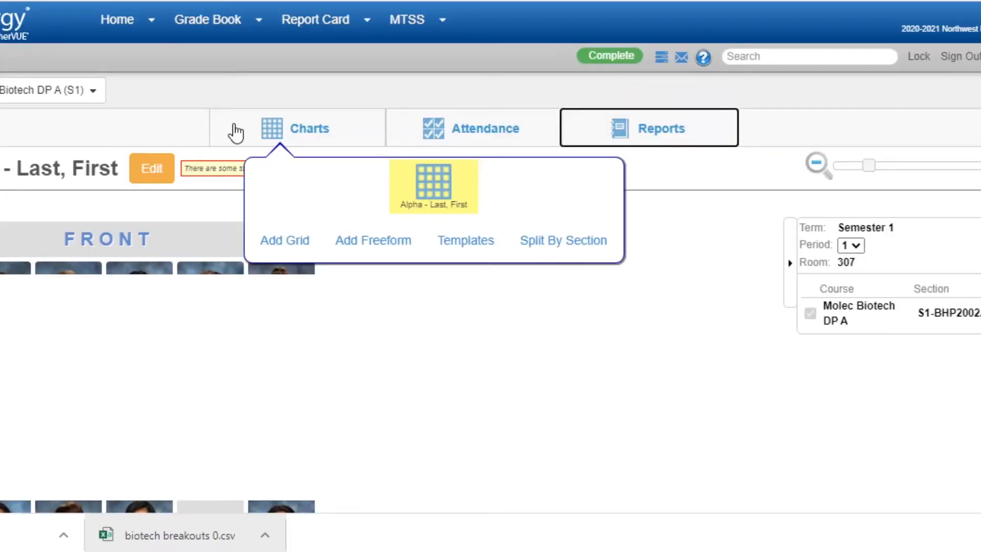
click(60, 91)
click(60, 92)
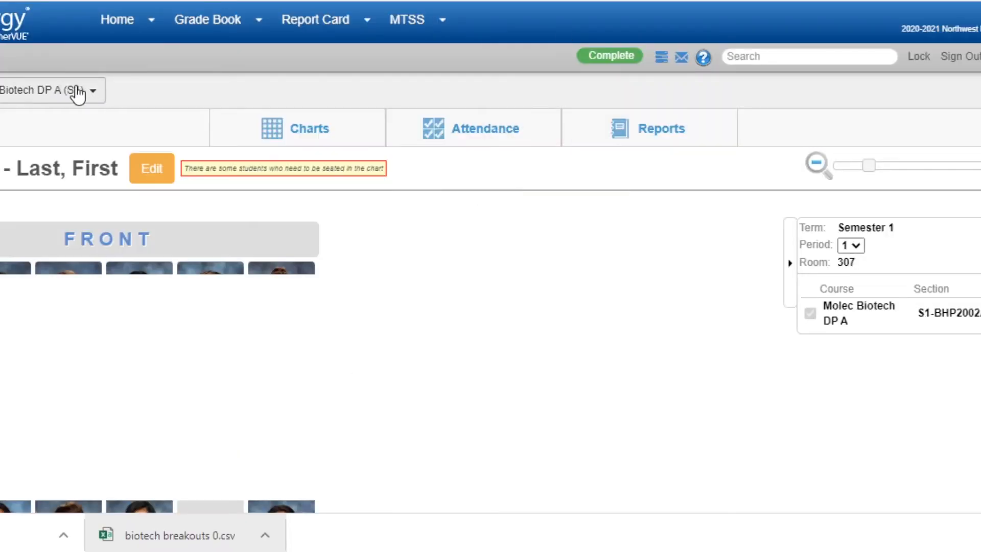
Step: Go to the grade book for the Molec Biotech DP A class and bring up its report options
click(191, 37)
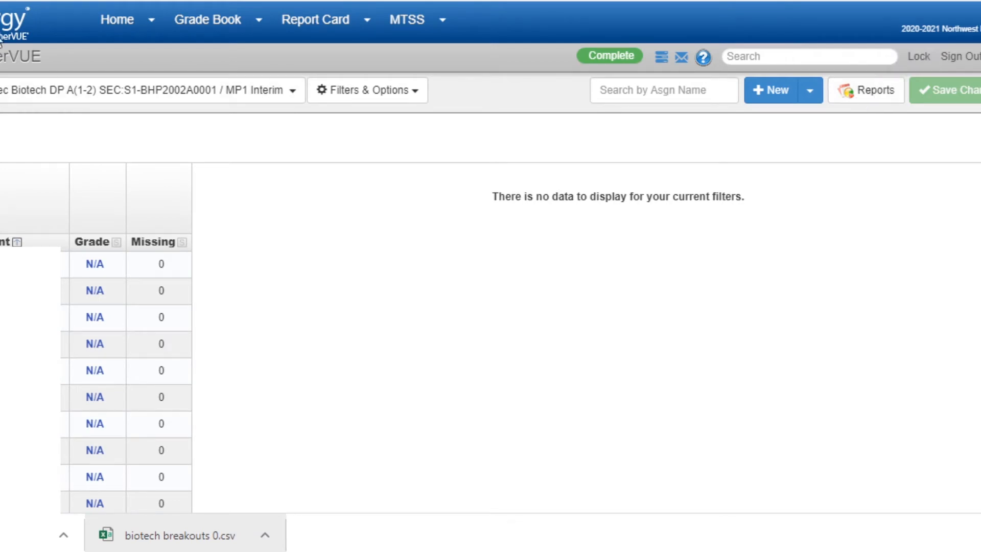
click(7, 98)
click(858, 93)
Step: Run the Print Grade Book report for the current class, output as an XLS Excel spreadsheet
click(208, 172)
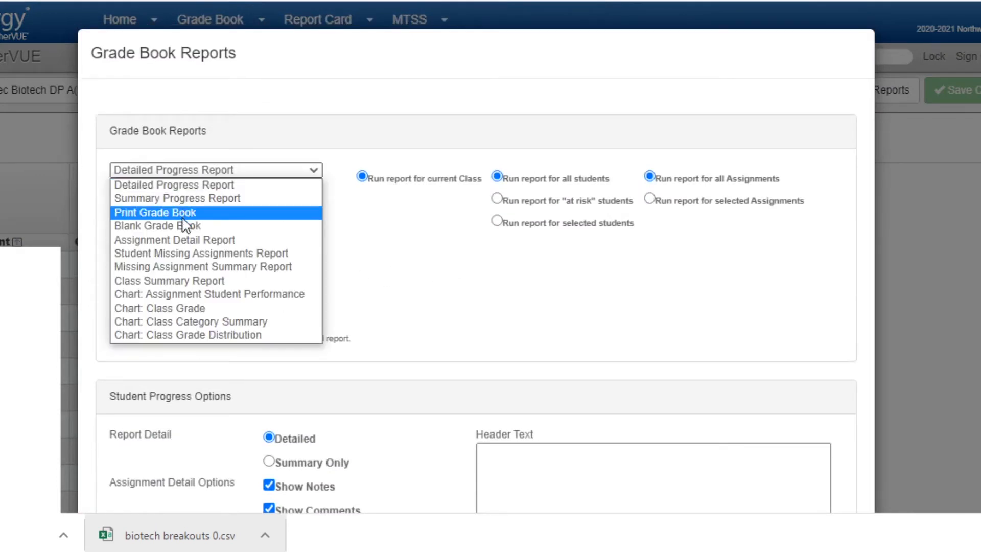
click(182, 212)
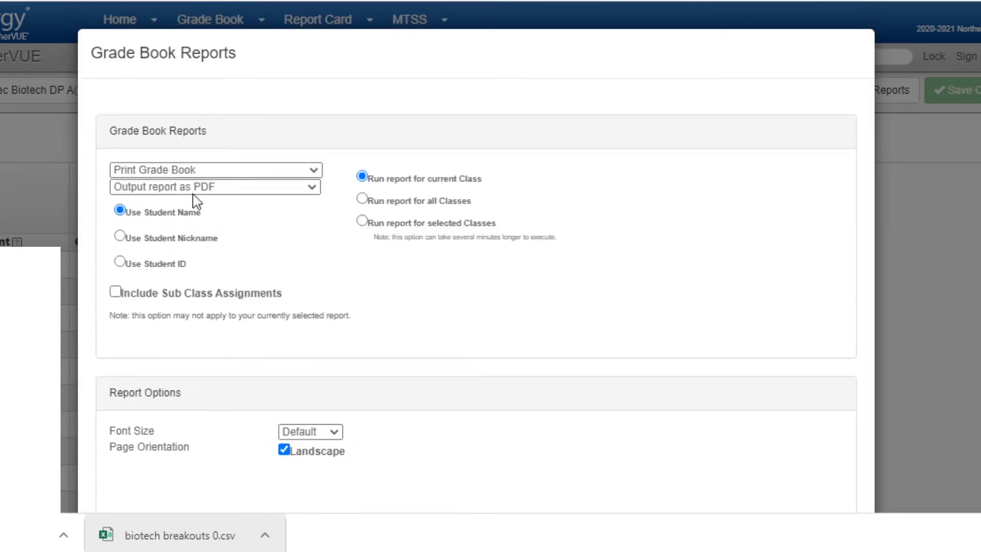
click(201, 189)
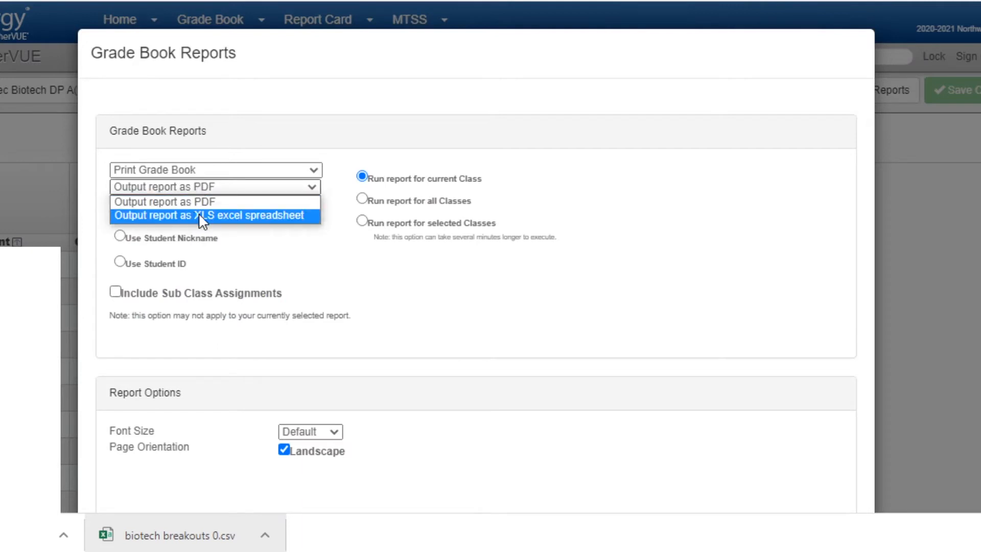
click(200, 215)
scroll(615, 355, down, 5)
click(817, 463)
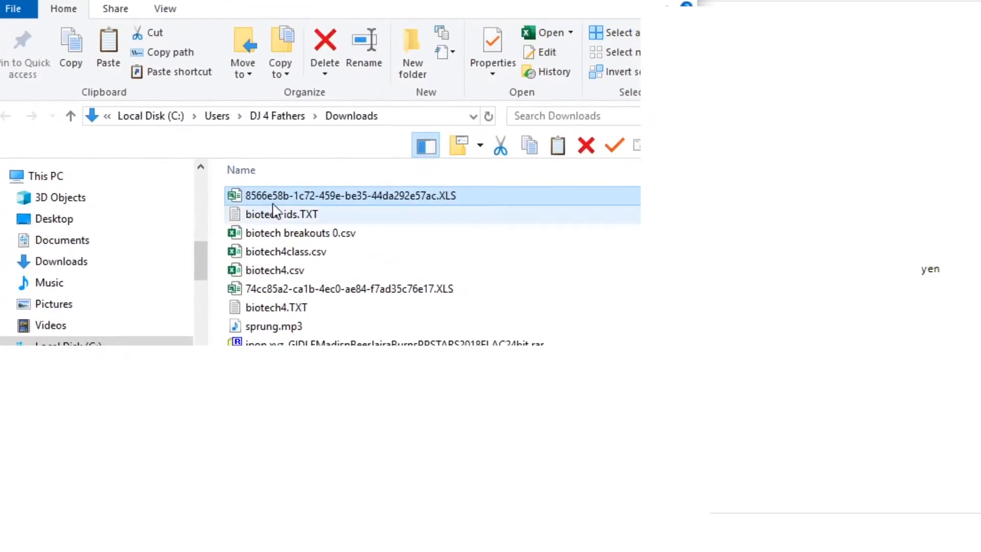
Step: In File Explorer, rename the newly downloaded XLS grade book report as biotech class & grades.XLS
right_click(277, 196)
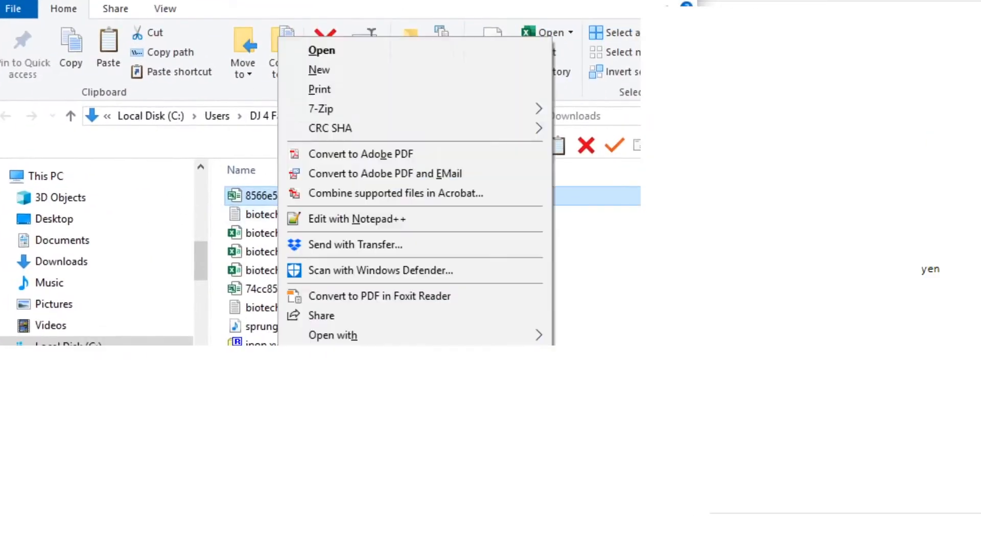
key(m)
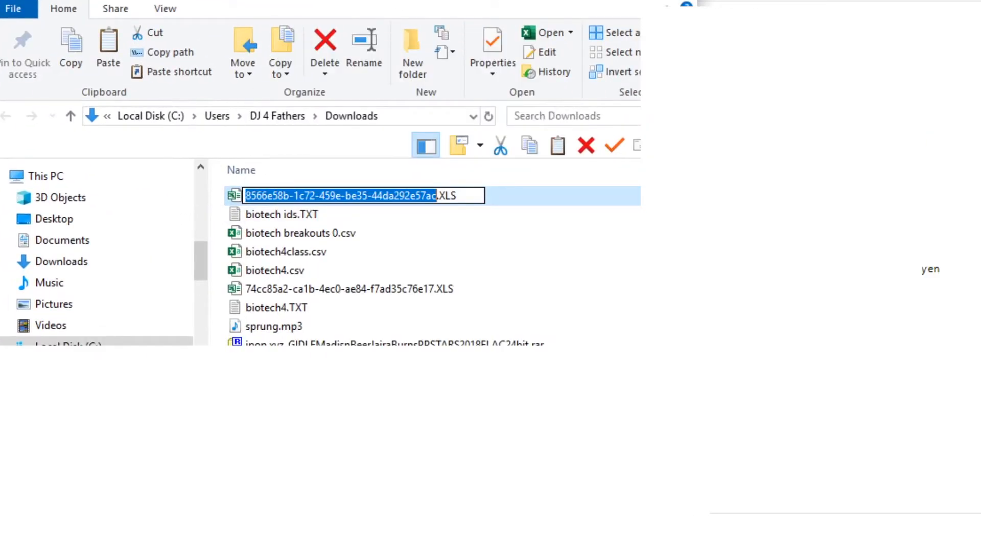
text(biotech )
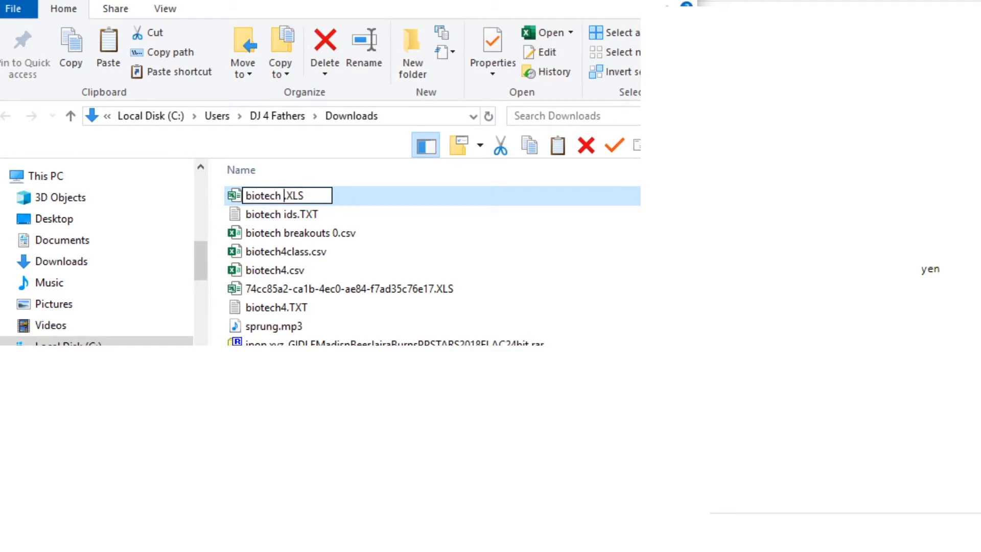
text(grades)
key(BackSpace)
key(BackSpace)
key(BackSpace)
key(BackSpace)
key(BackSpace)
key(BackSpace)
text(class & grades)
key(Return)
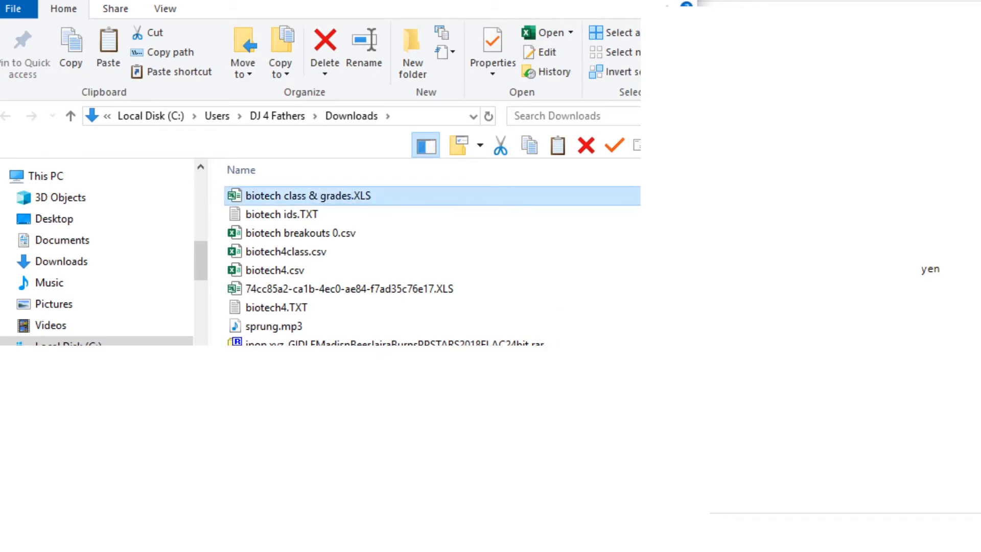
Step: Open biotech class & grades.XLS in Excel and enable editing for the workbook
double_click(293, 197)
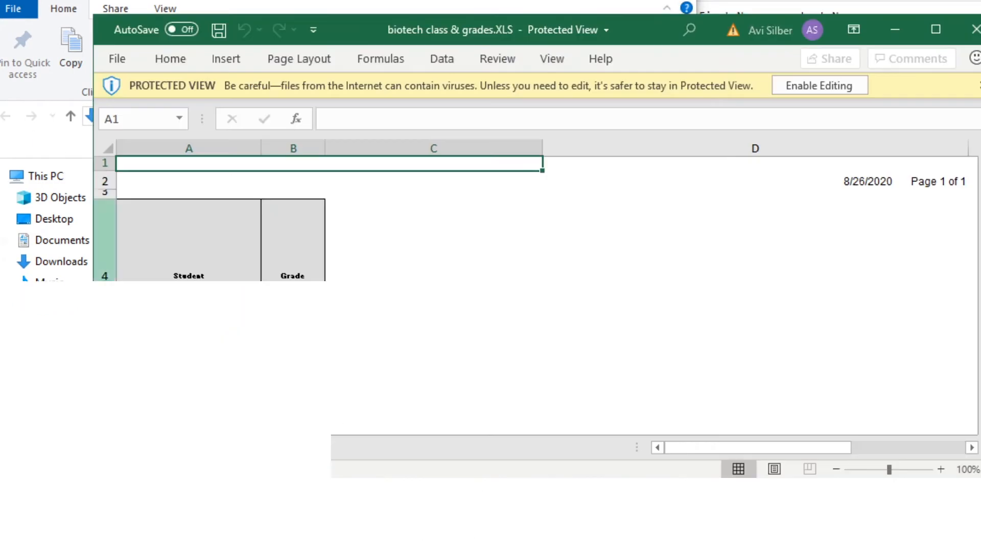
click(353, 8)
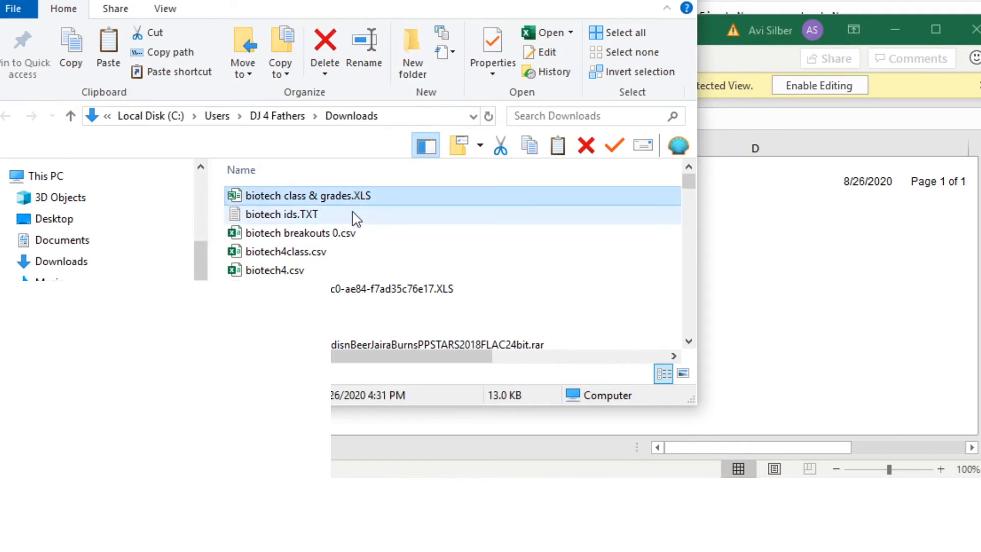
click(920, 82)
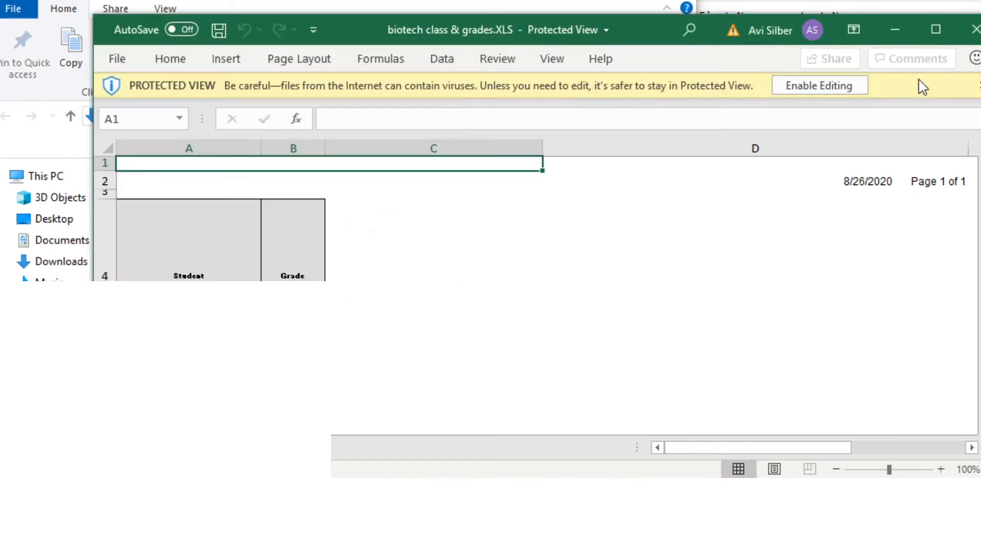
click(790, 91)
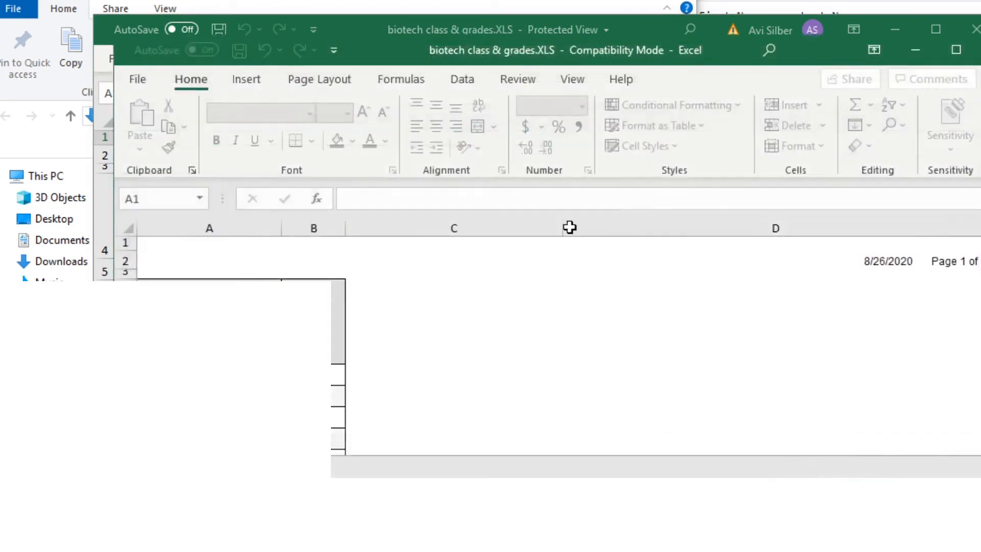
Step: Save a copy of the workbook in Downloads as biotech class & grades in CSV UTF-8 (Comma delimited) format
click(137, 78)
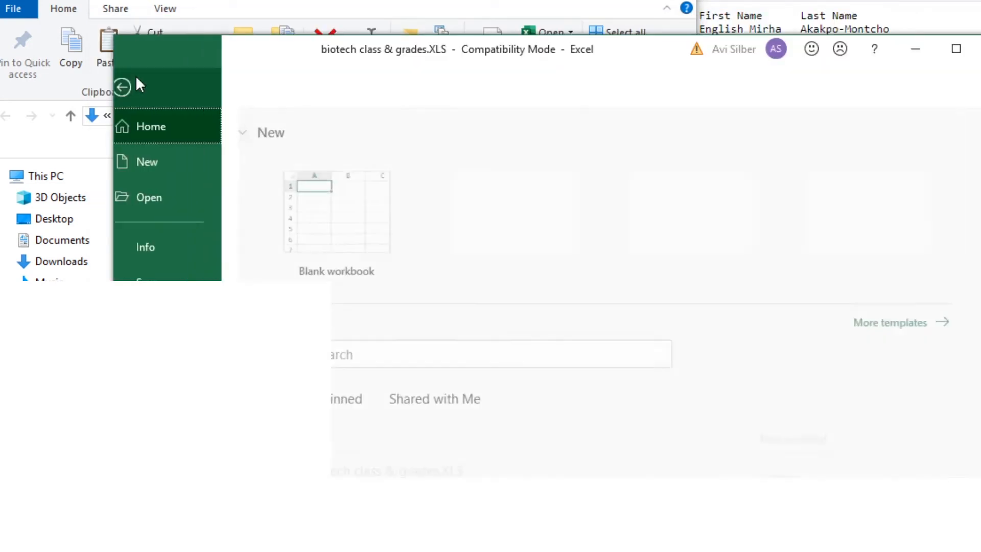
click(165, 317)
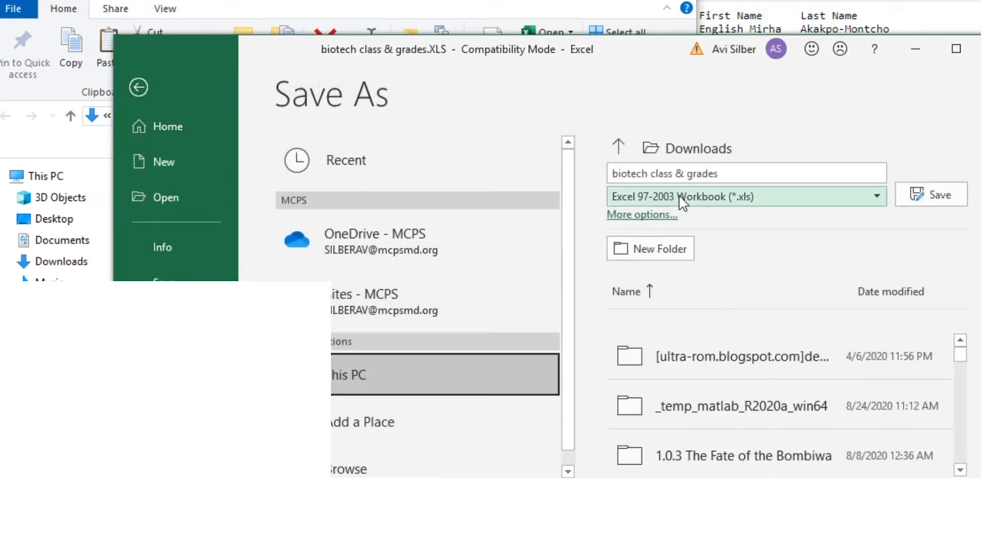
click(747, 206)
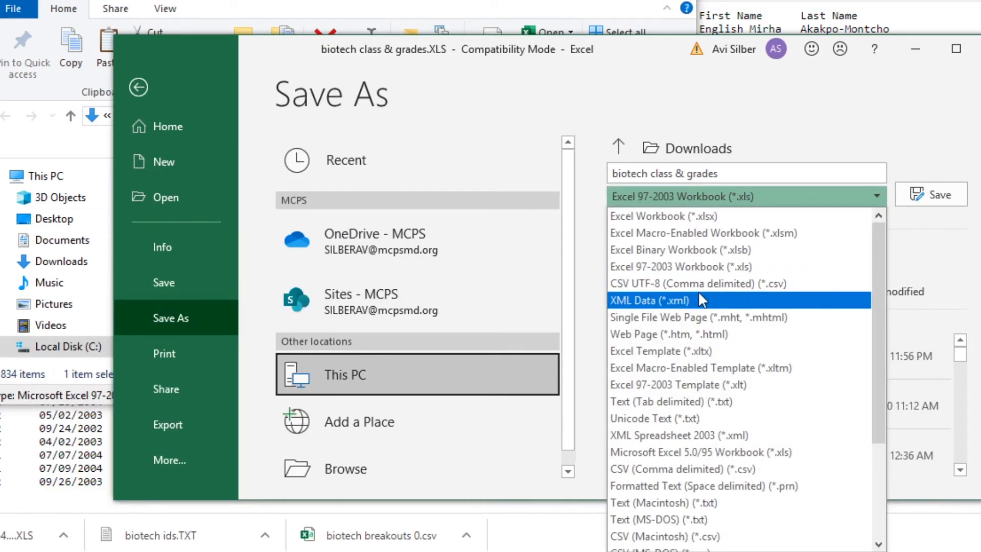
click(782, 286)
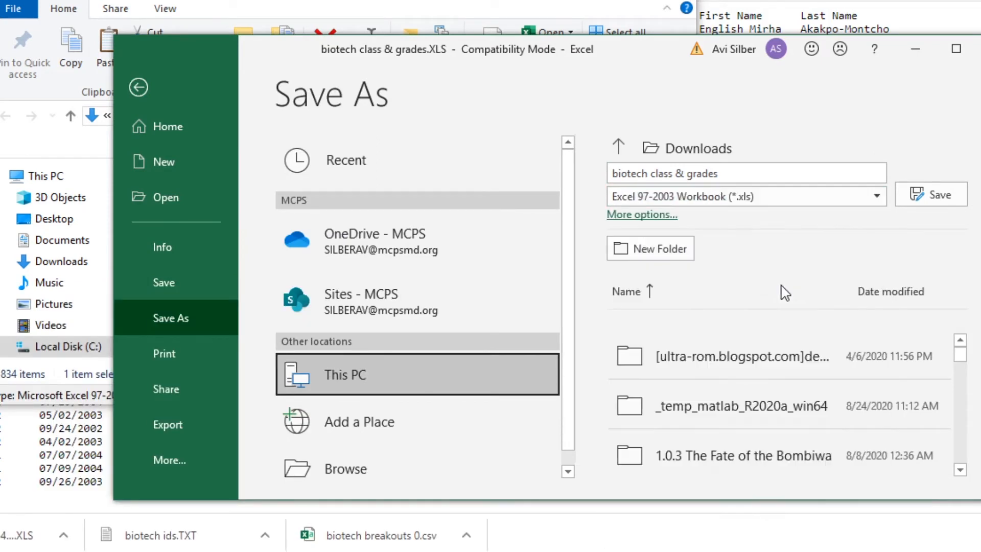
click(936, 200)
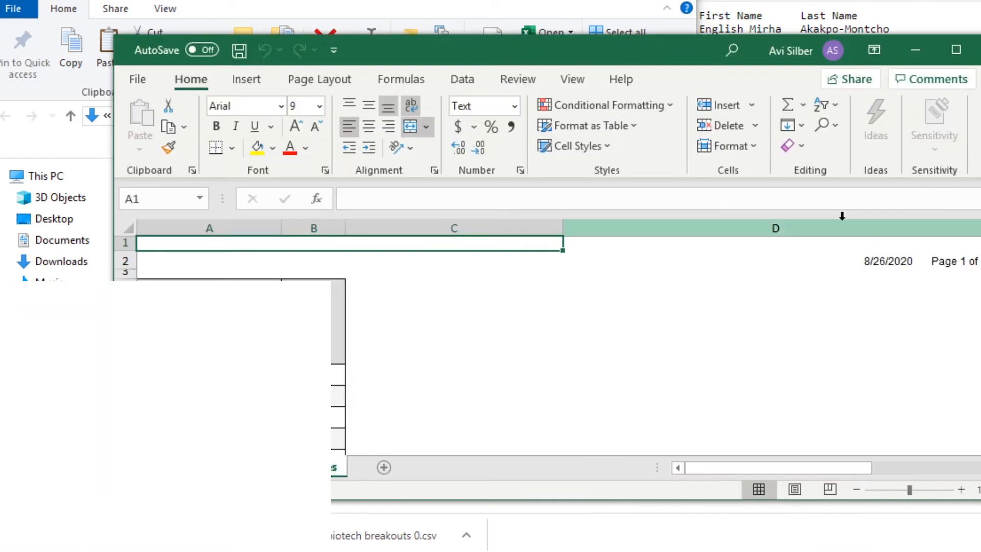
Step: Show all file types in Downloads and import biotech ids.TXT into Excel as delimited text with the default wizard settings
click(137, 79)
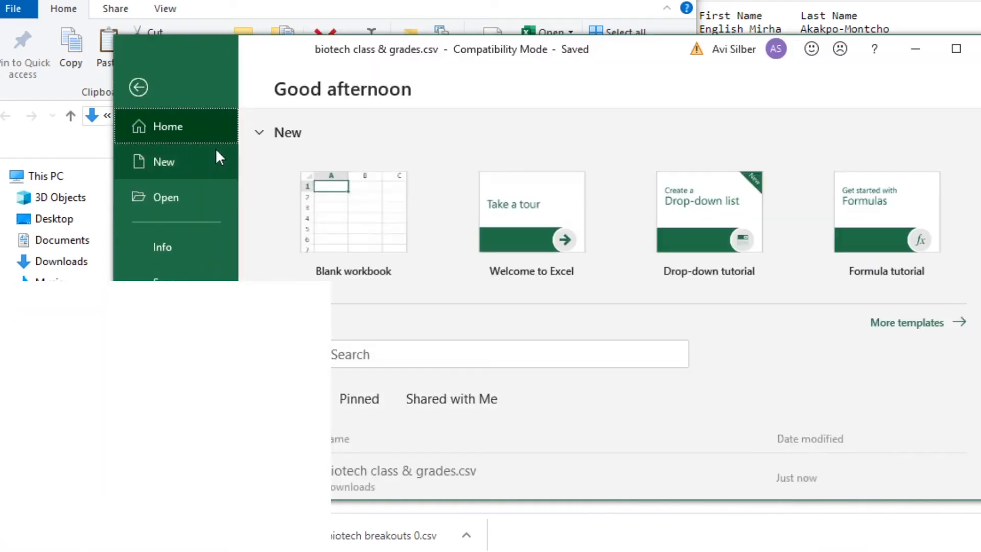
click(184, 199)
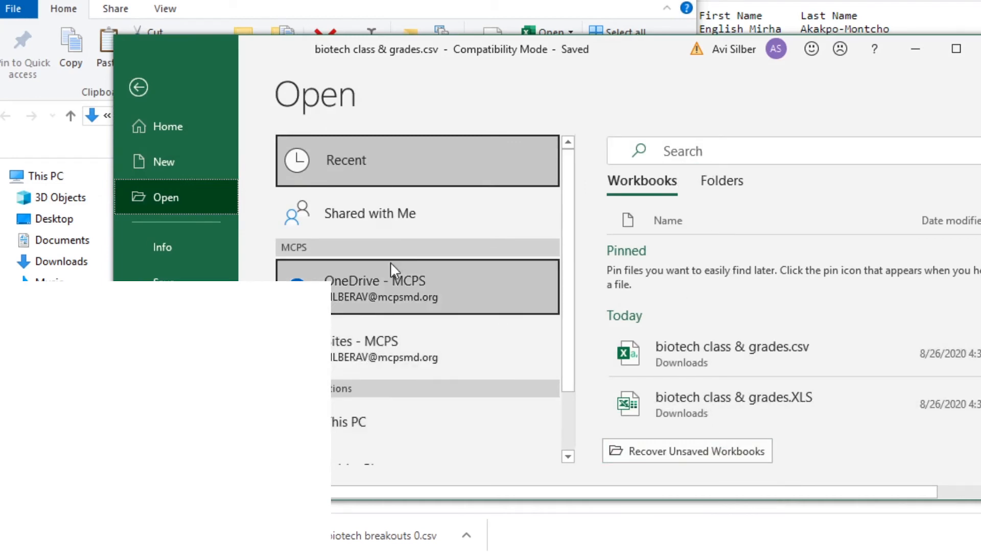
scroll(390, 262, down, 2)
click(394, 429)
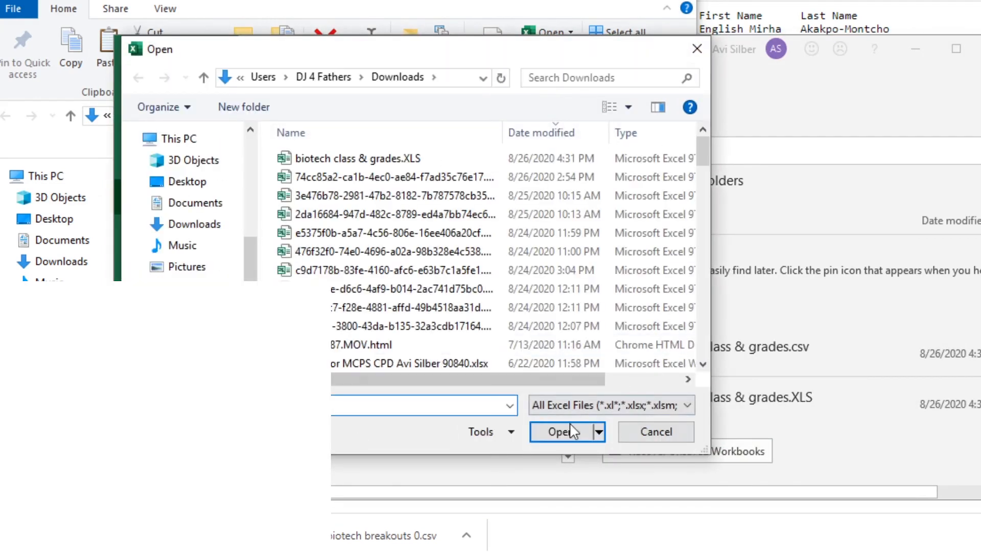
click(576, 405)
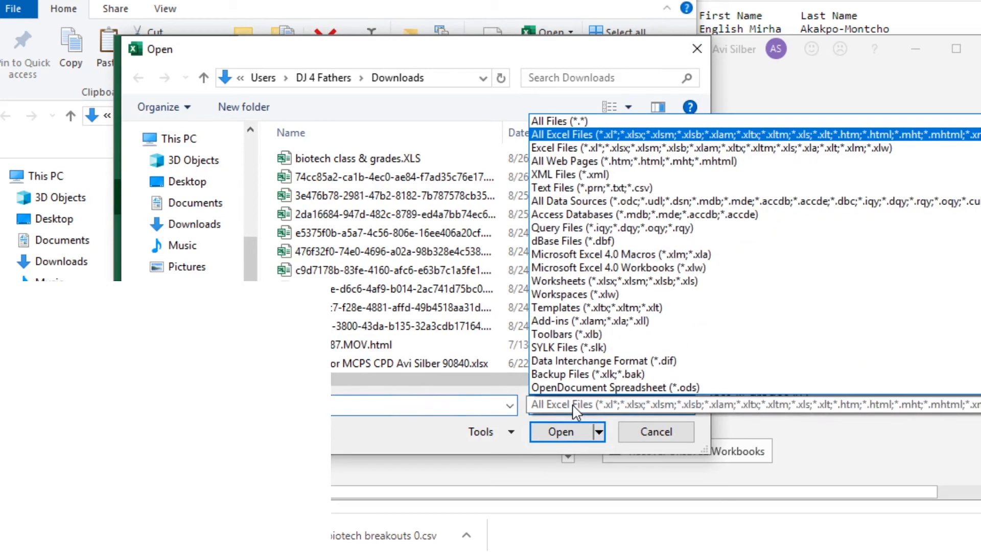
click(575, 121)
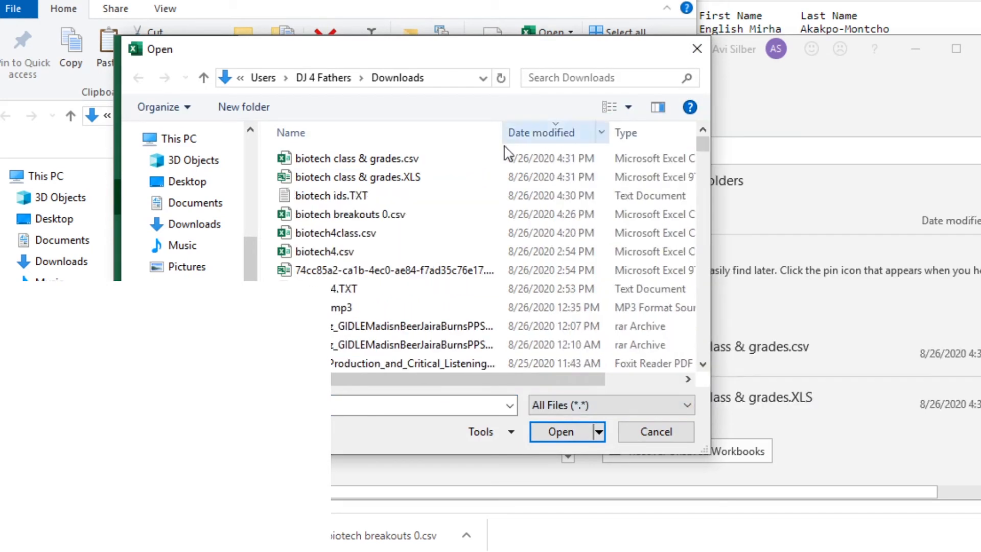
double_click(312, 200)
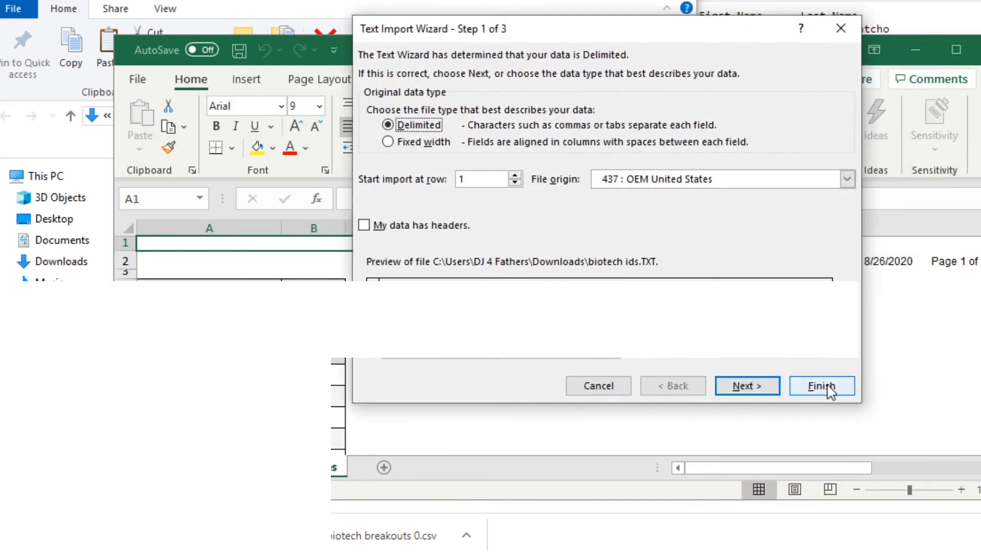
click(822, 386)
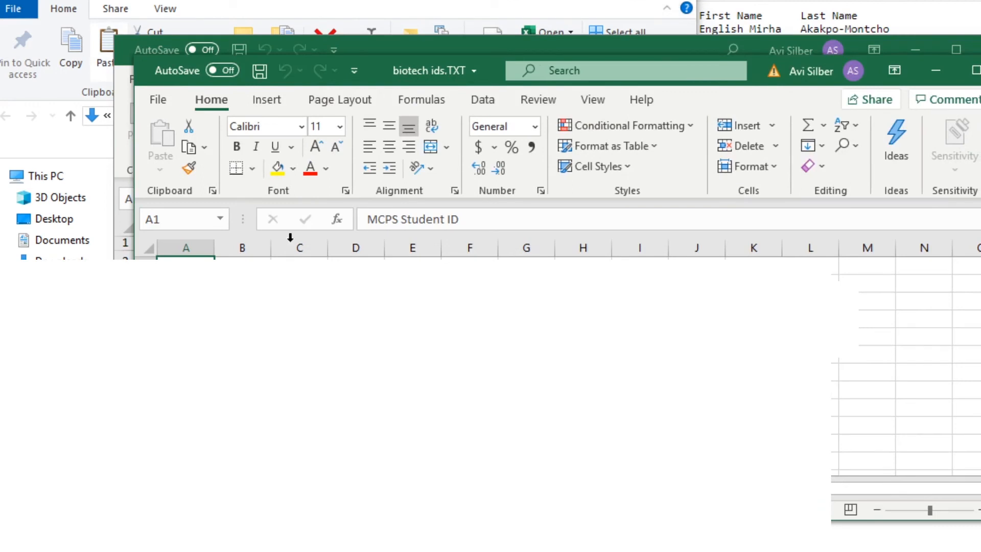
Step: Save a copy of the imported ID list in Downloads as biotech ids in CSV format
click(159, 101)
click(190, 327)
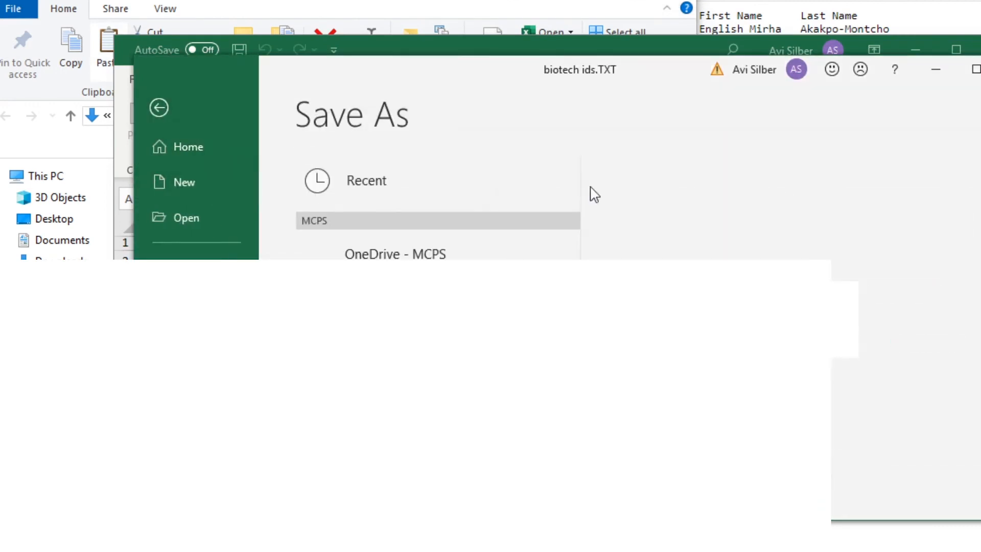
click(823, 215)
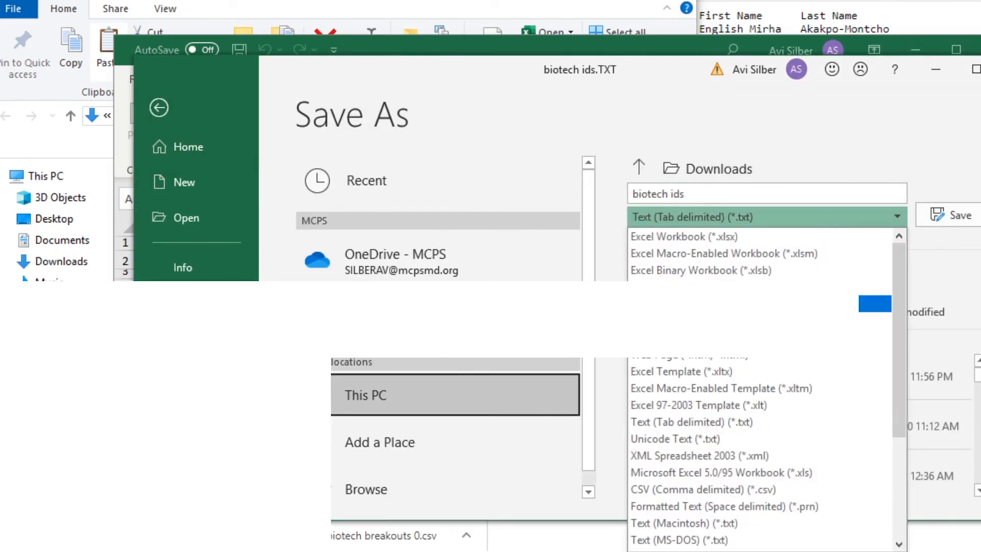
click(715, 303)
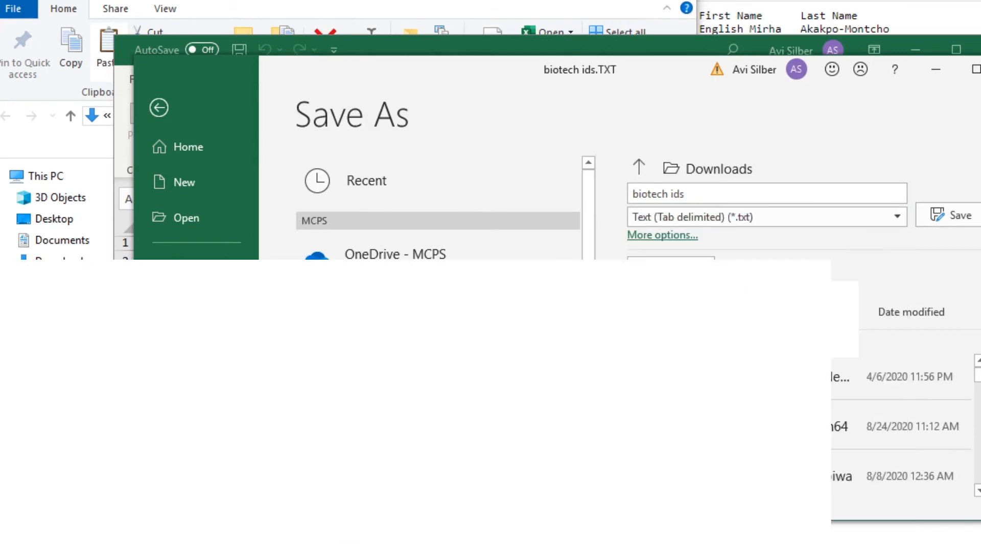
click(950, 215)
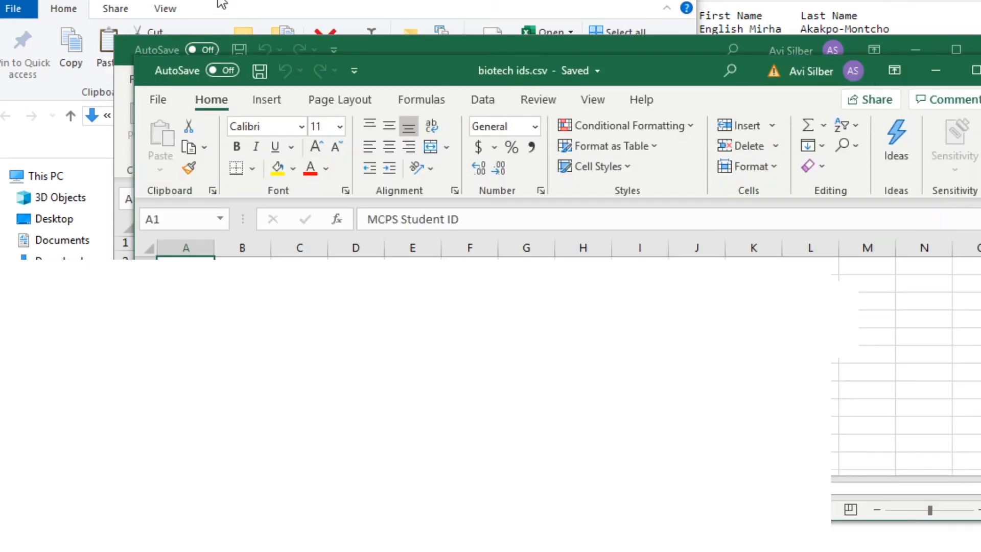
Step: Switch to the breakout group web tool in the browser and load biotech class & grades.csv from Downloads
click(326, 7)
click(302, 213)
click(307, 196)
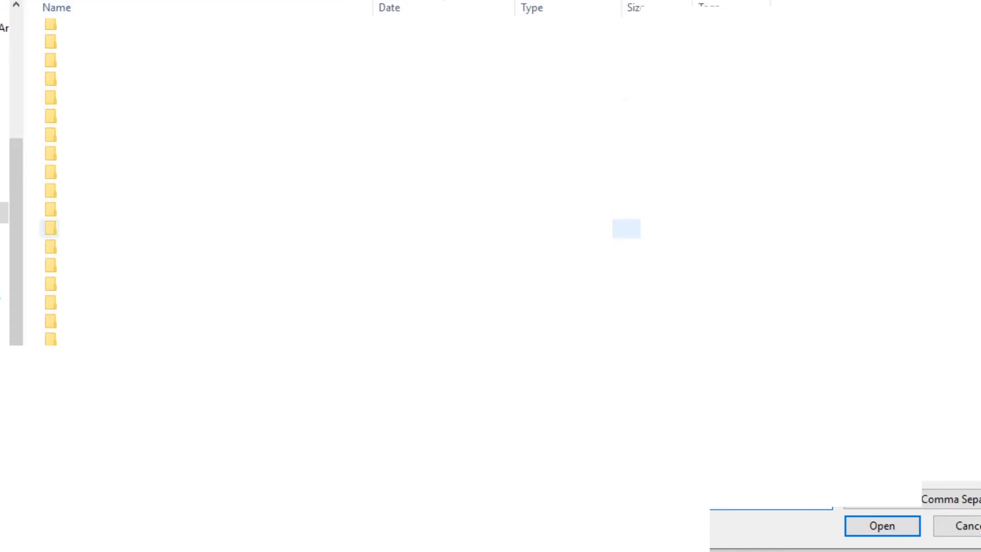
scroll(184, 209, down, 1)
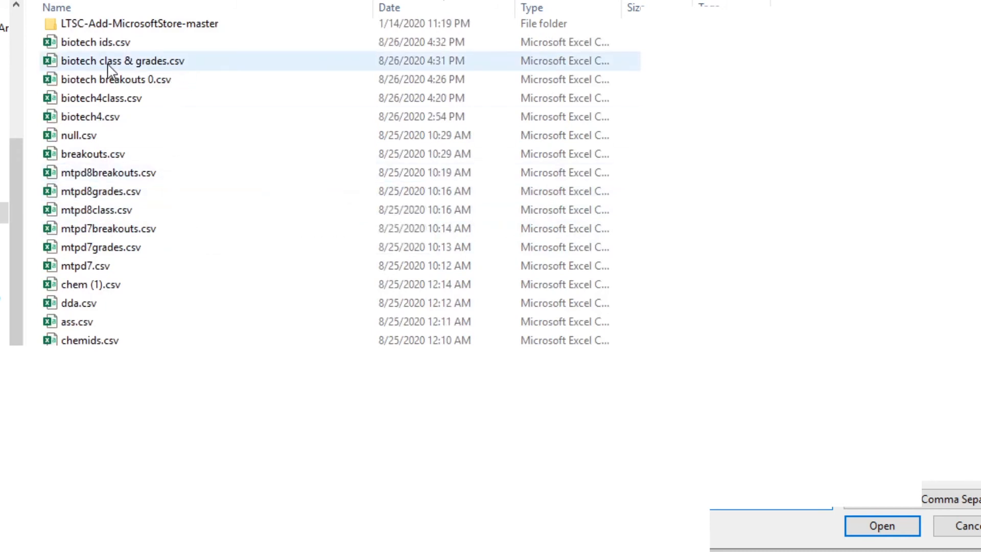
click(133, 65)
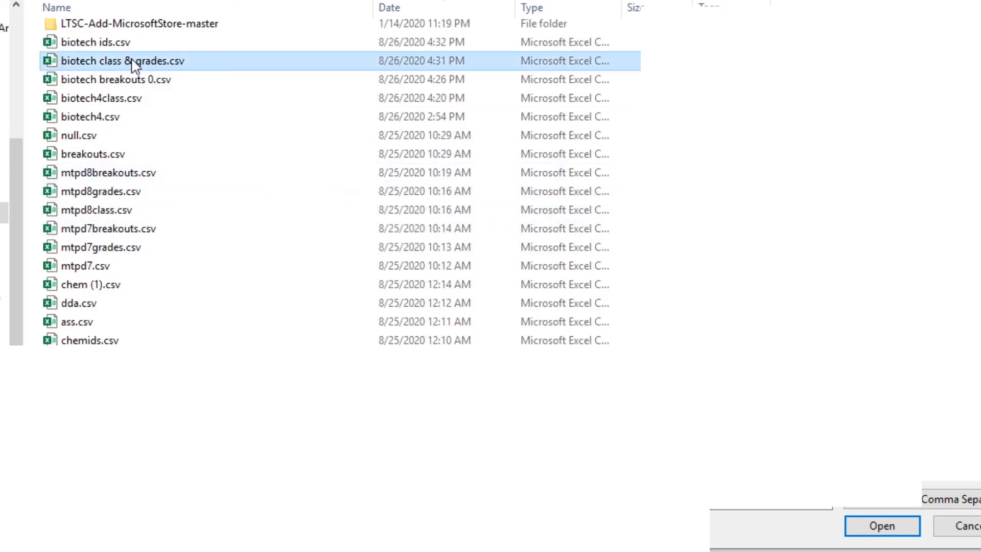
double_click(133, 64)
Step: Submit the preset score borders between the three student score groups
scroll(513, 72, down, 2)
click(526, 35)
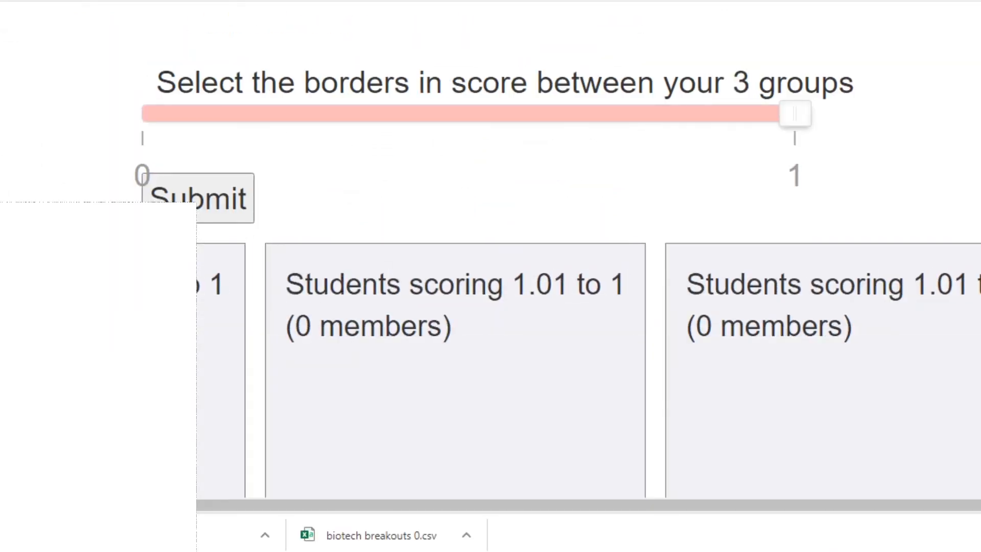
click(205, 215)
Step: Divide the students by group size with 4 students per group, and finalize the groups with their preset names
click(676, 31)
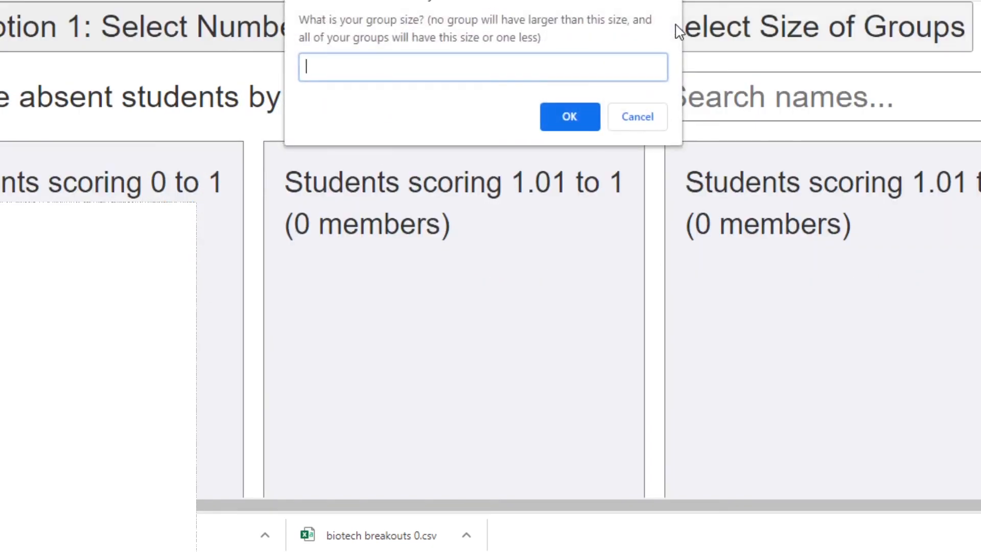
text(4)
key(Return)
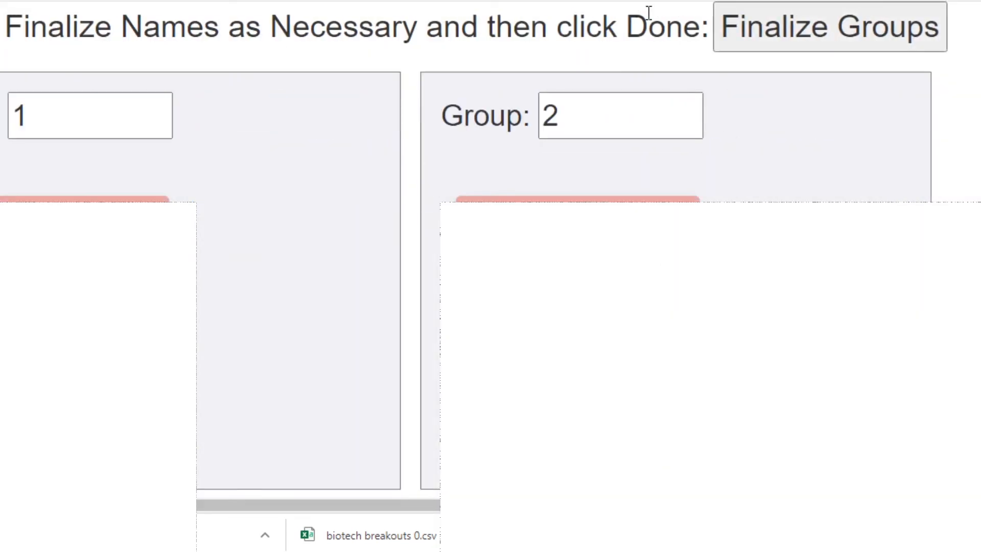
click(768, 41)
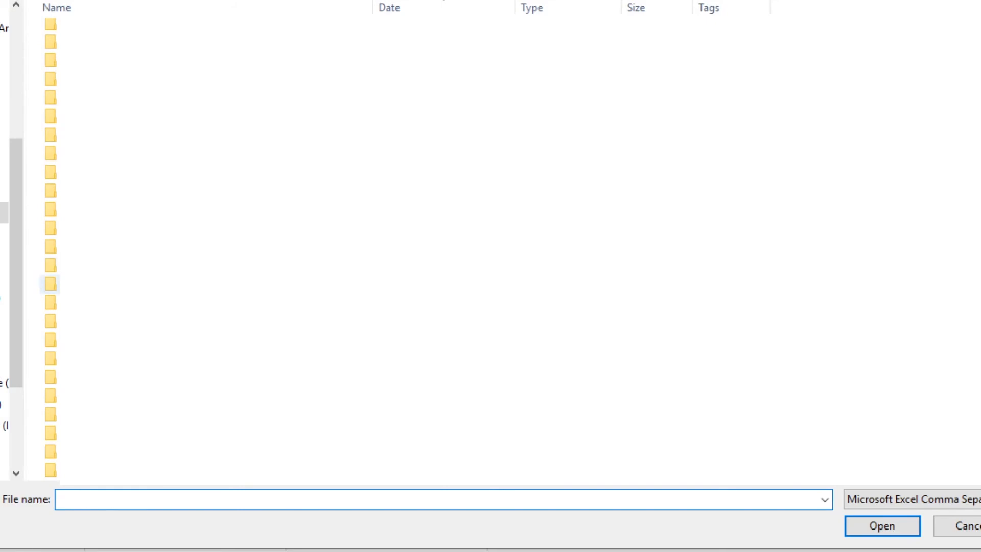
Step: Load the biotech student ID CSV and export the breakout rooms pre-assign file as biotech breakouts 8-26-2020
click(104, 99)
double_click(104, 100)
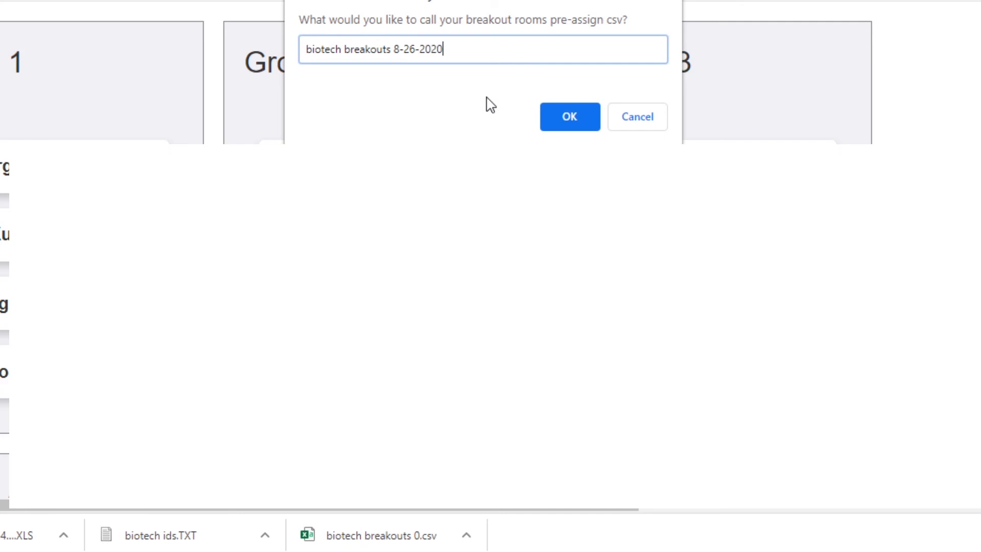
key(Return)
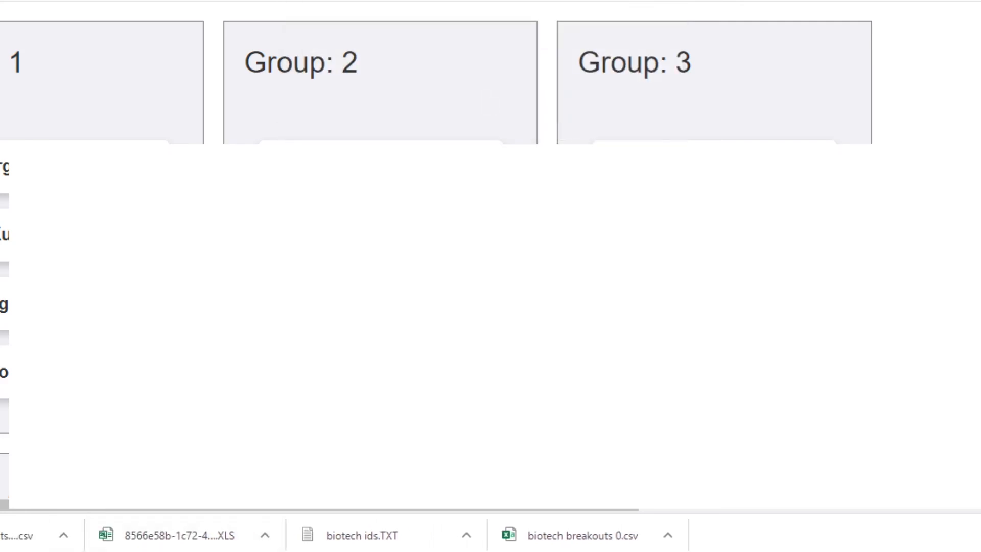
Step: Switch to the Zoom meeting page, start editing the meeting and open its breakout room pre-assignments
key(ctrl+Tab)
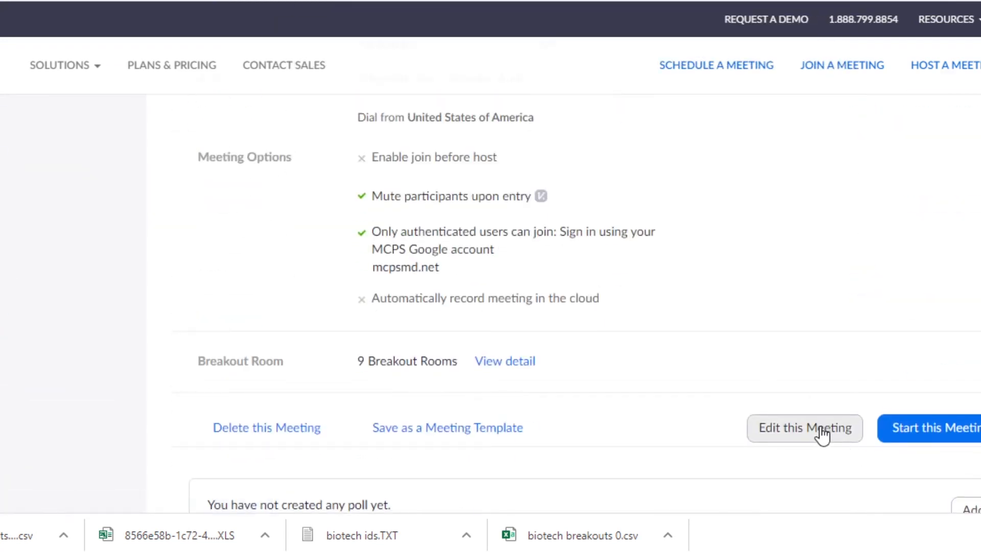
click(823, 434)
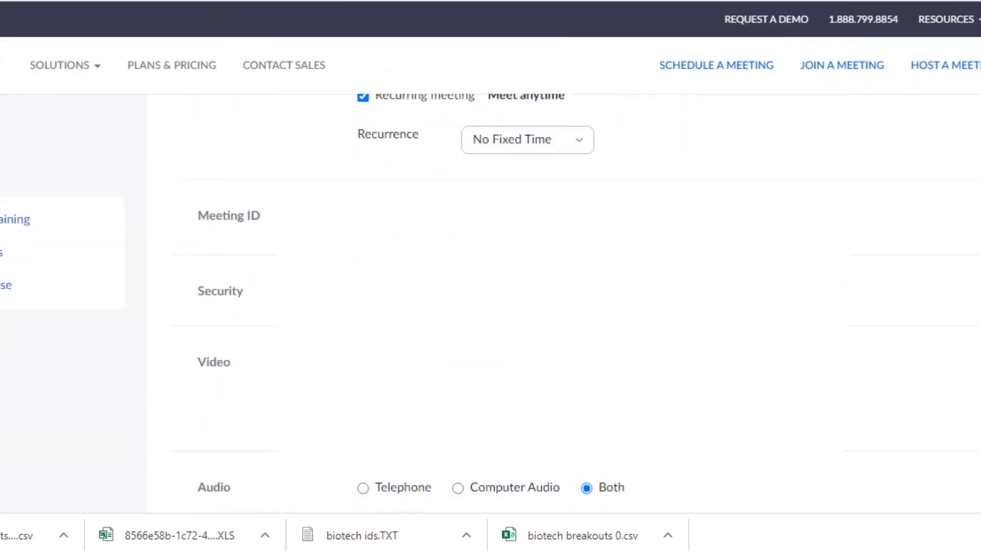
scroll(519, 318, down, 4)
scroll(520, 318, down, 6)
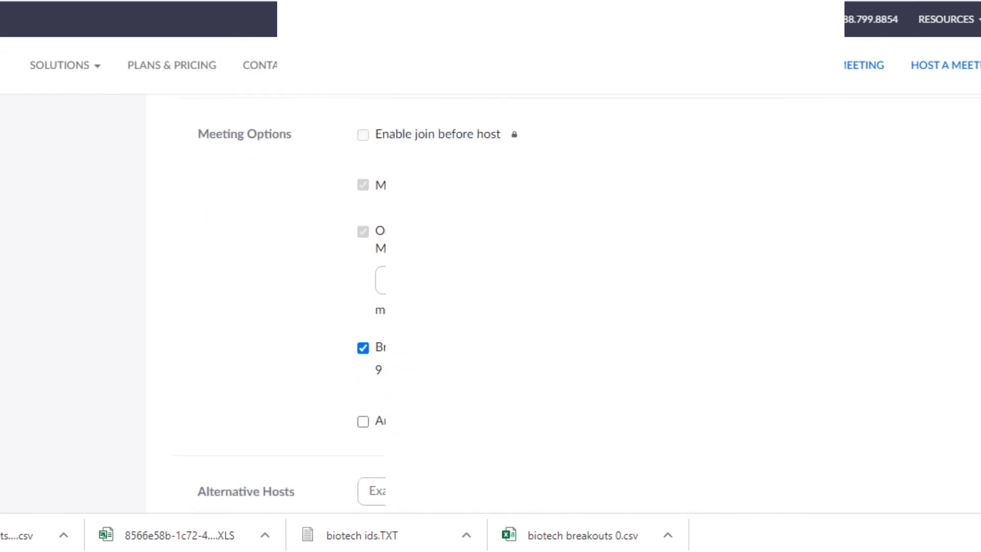
click(521, 370)
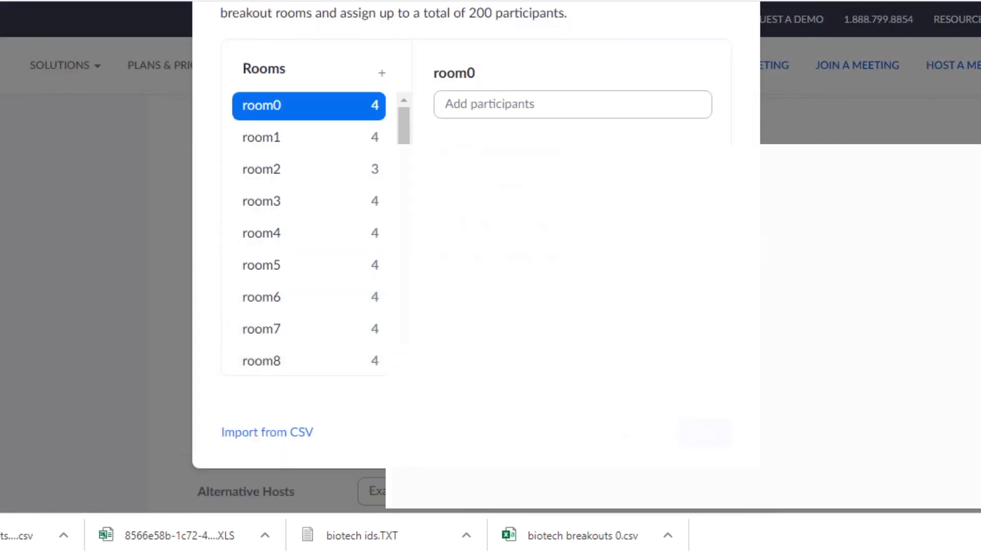
Step: Import the downloaded biotech breakouts CSV into the breakout room assignments and save them
click(245, 434)
drag(16, 535, 484, 148)
scroll(301, 175, down, 1)
scroll(348, 307, up, 1)
scroll(327, 301, down, 1)
click(707, 432)
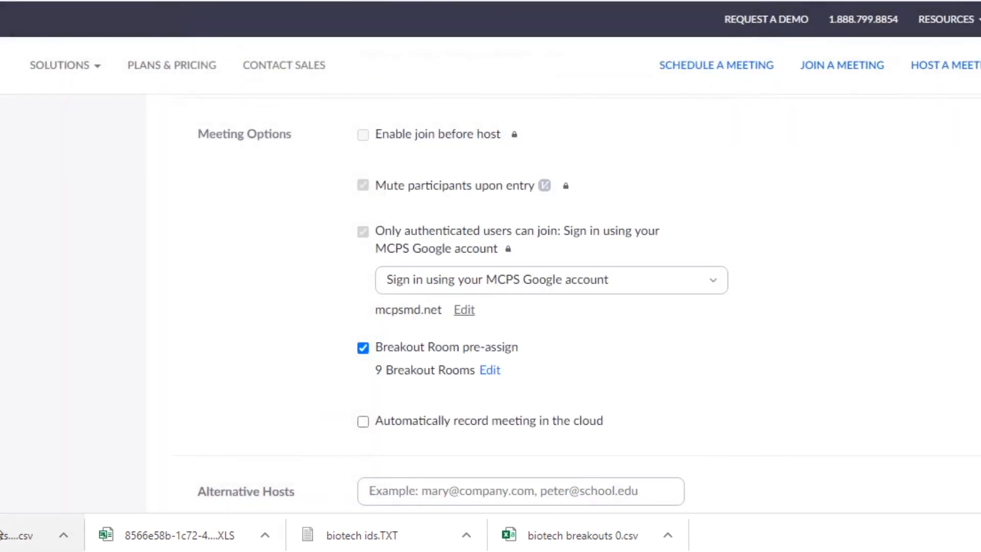